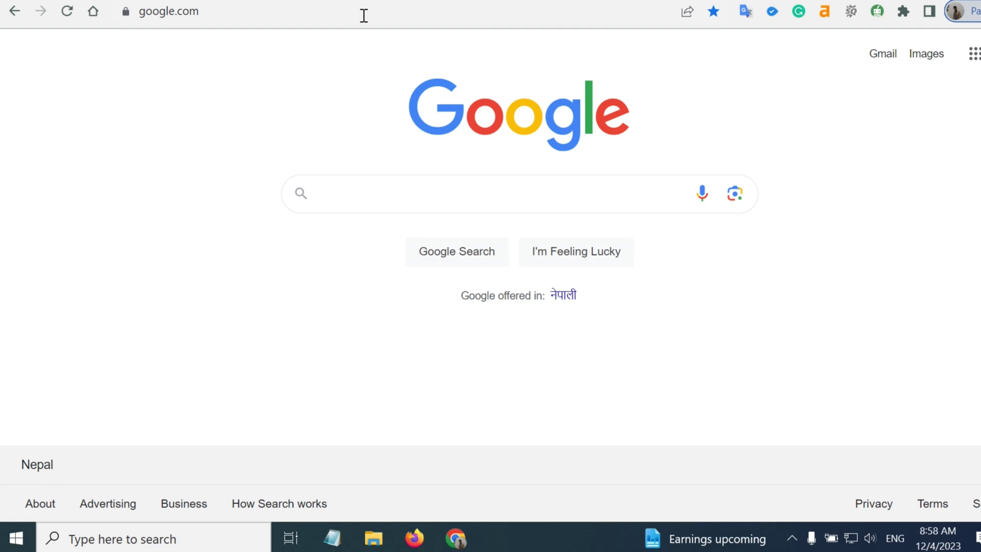
Go to bing.com/create in Chrome to load Bing Image Creator
left_click(364, 16)
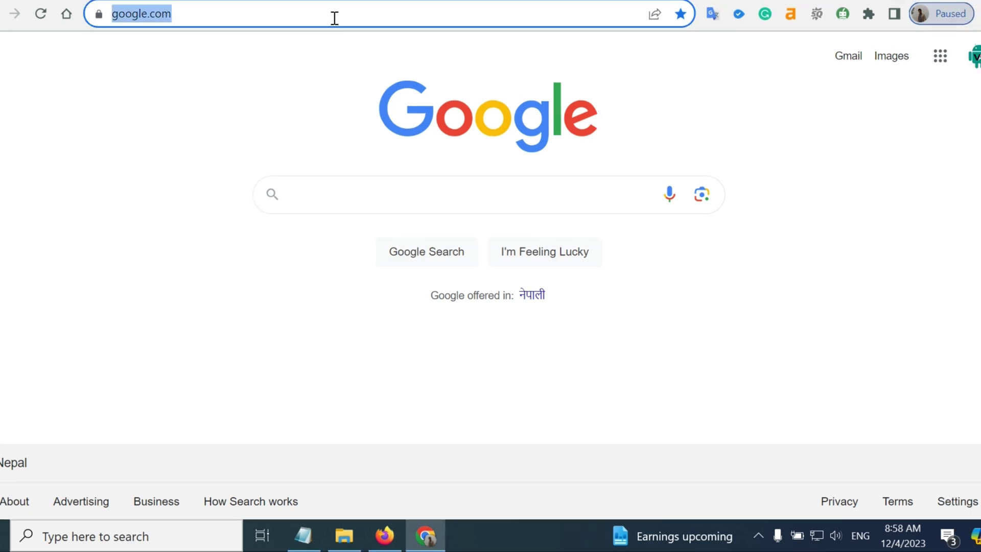
type("bi")
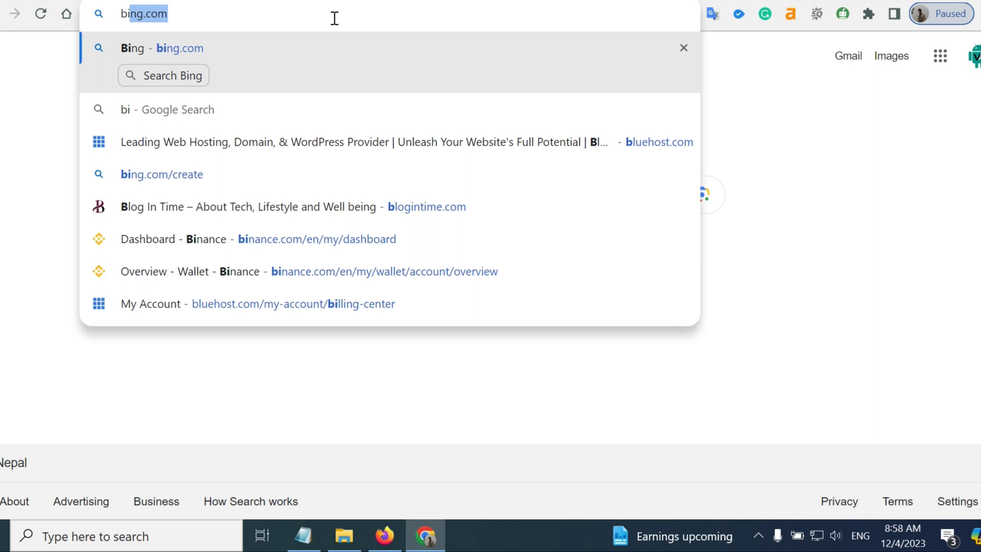
type("ng.c")
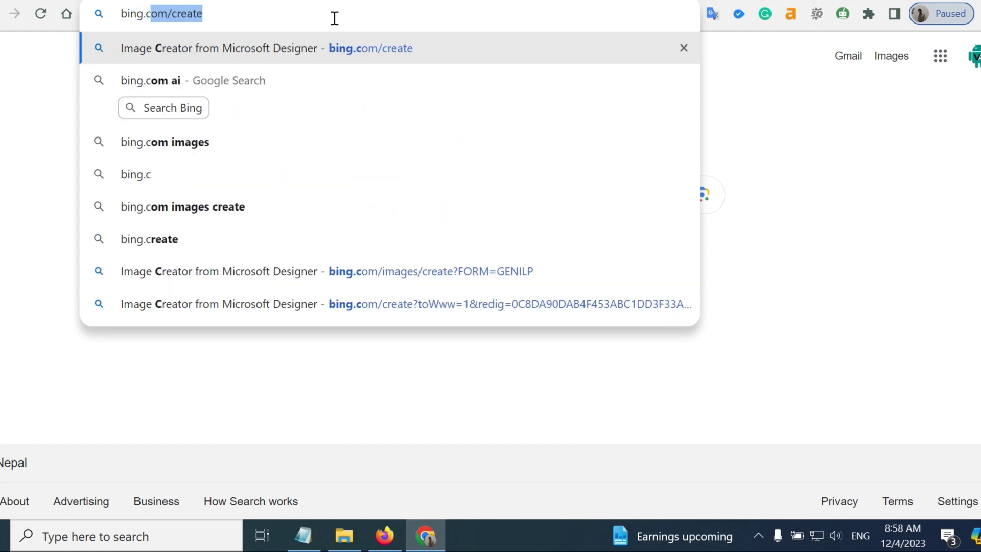
type("om/")
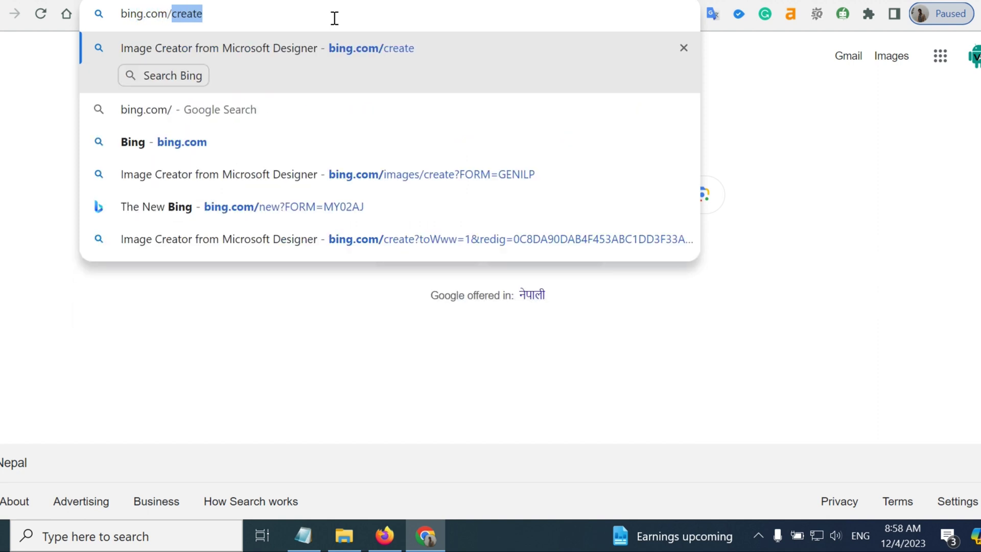
type("create")
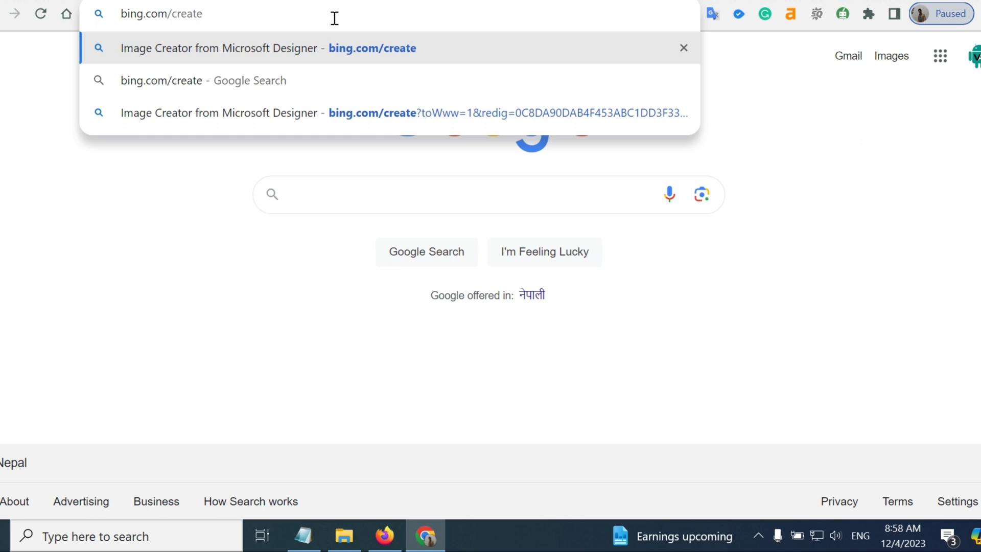
key("Return")
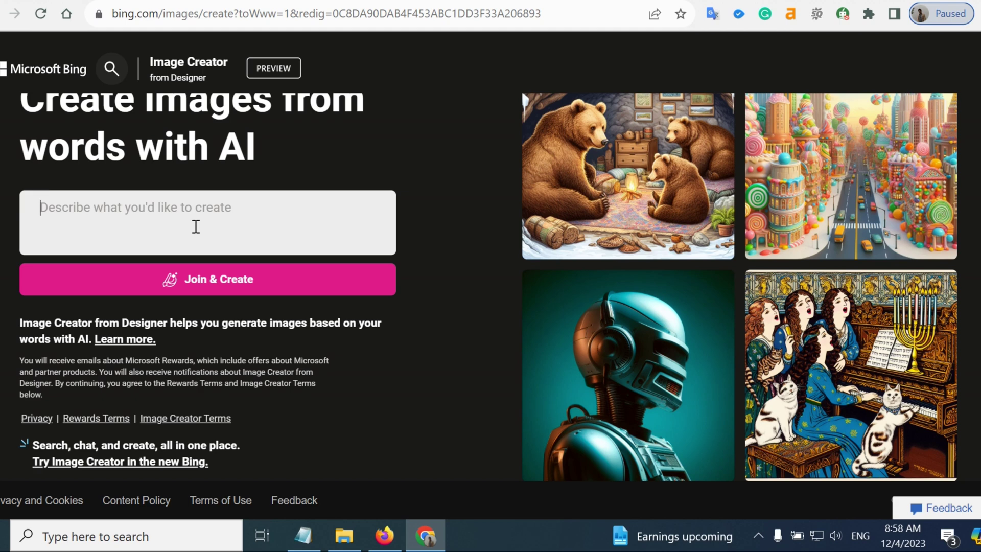
Enter the prompt about a boy running with a big mango and a girl chasing him, correcting 'behing' to 'behind'
type("A ")
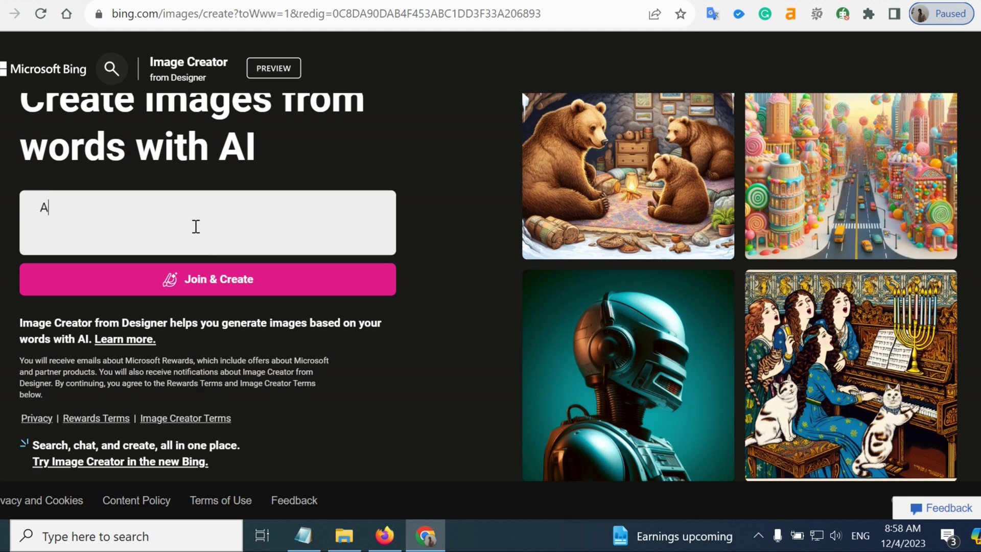
type("boy")
type(" caring")
type(" big man")
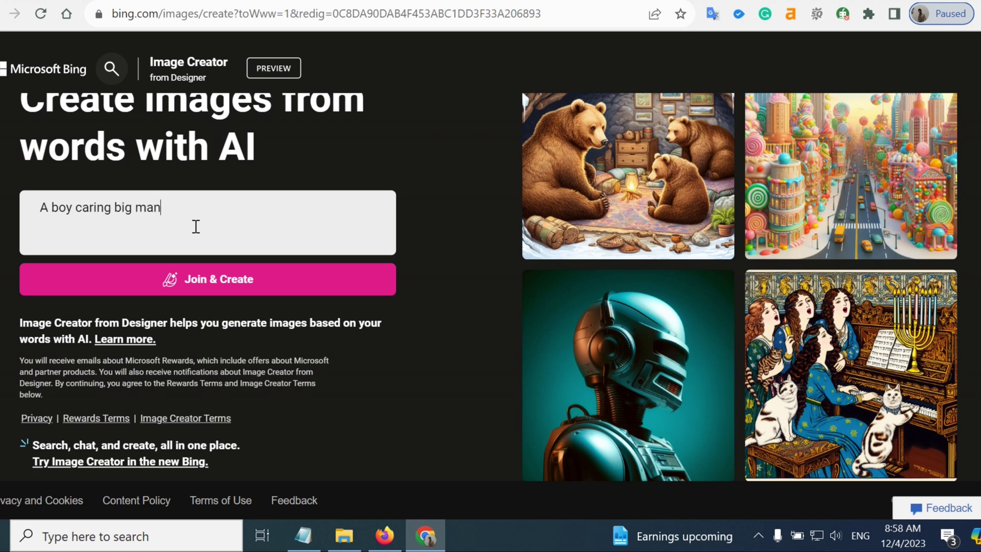
type("go on ha")
type("nd and runnin")
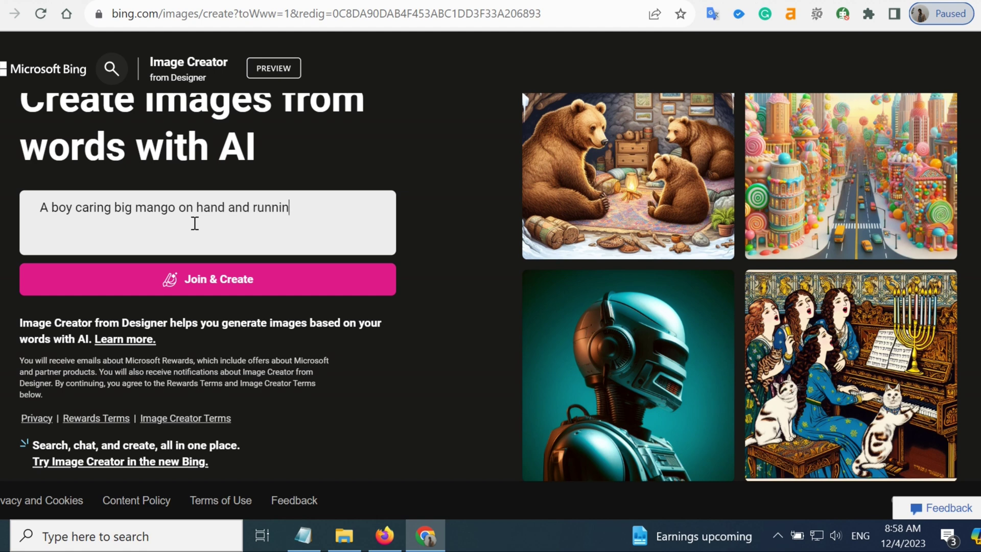
type("g and")
type(" a girl r")
type("unning ")
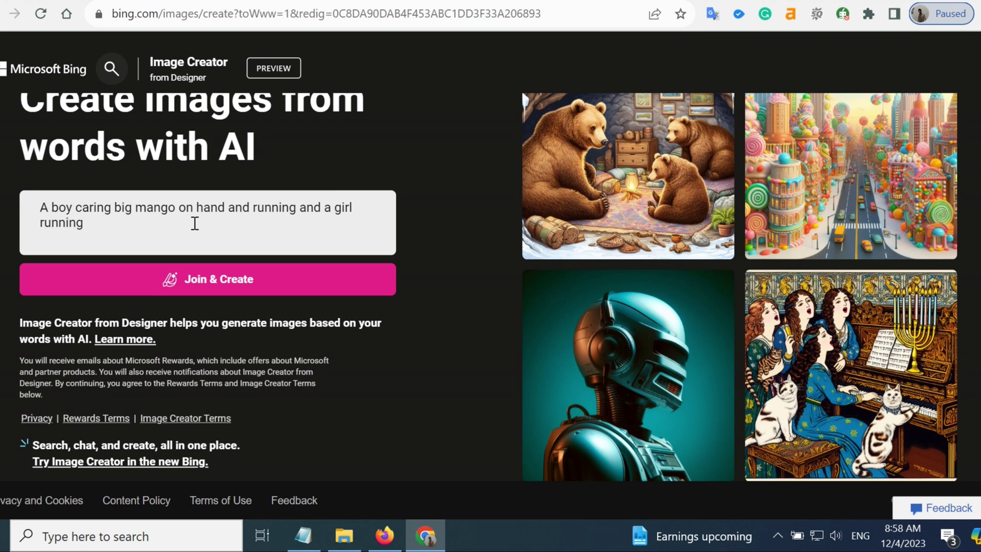
type("behing him ")
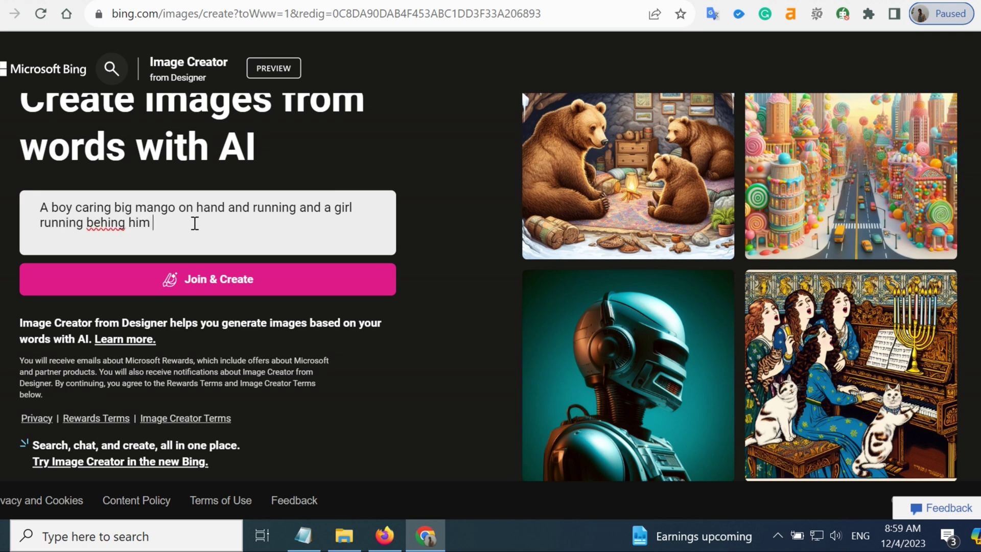
type("to take it")
right_click(115, 223)
left_click(153, 228)
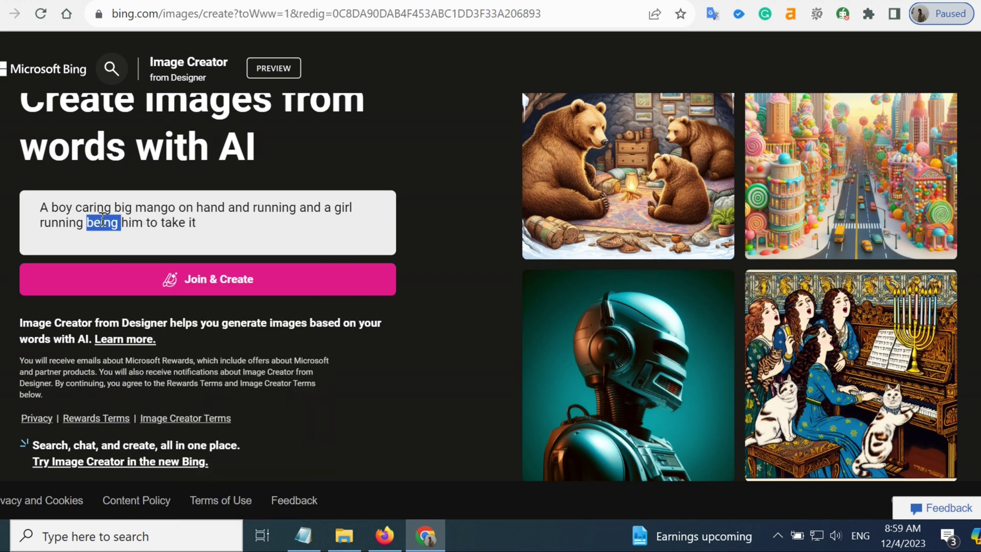
type("behind")
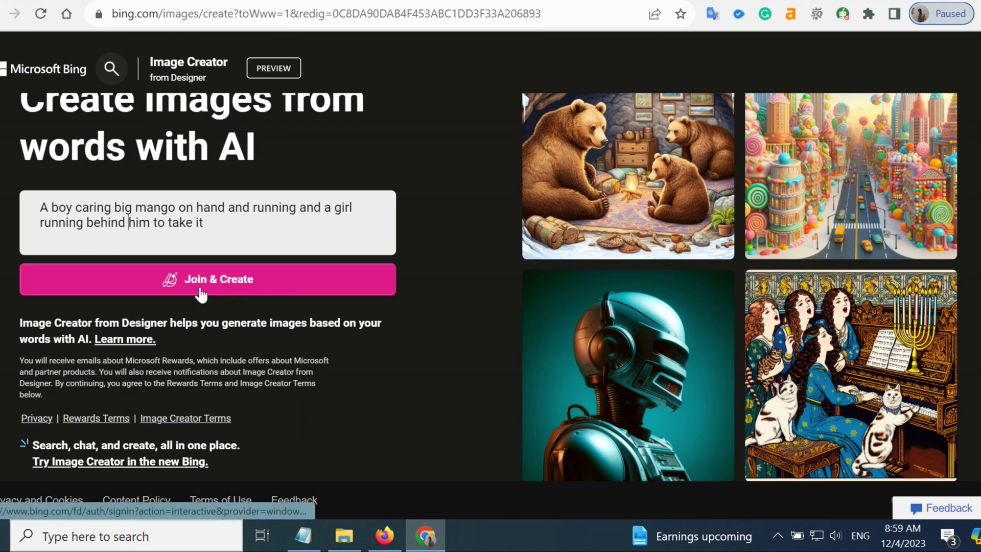
Generate images from the mango prompt, continuing through the Microsoft account sign-in
left_click(214, 287)
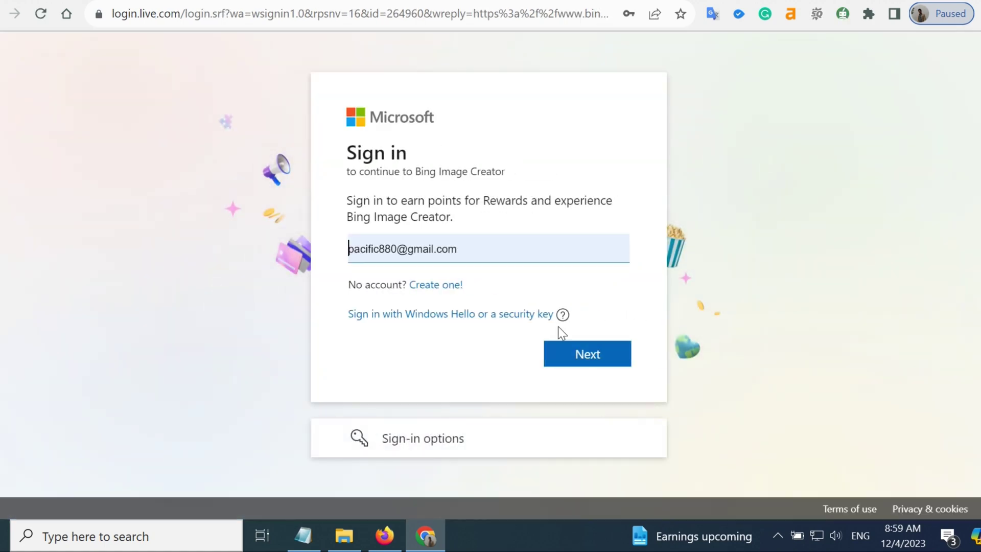
left_click(584, 356)
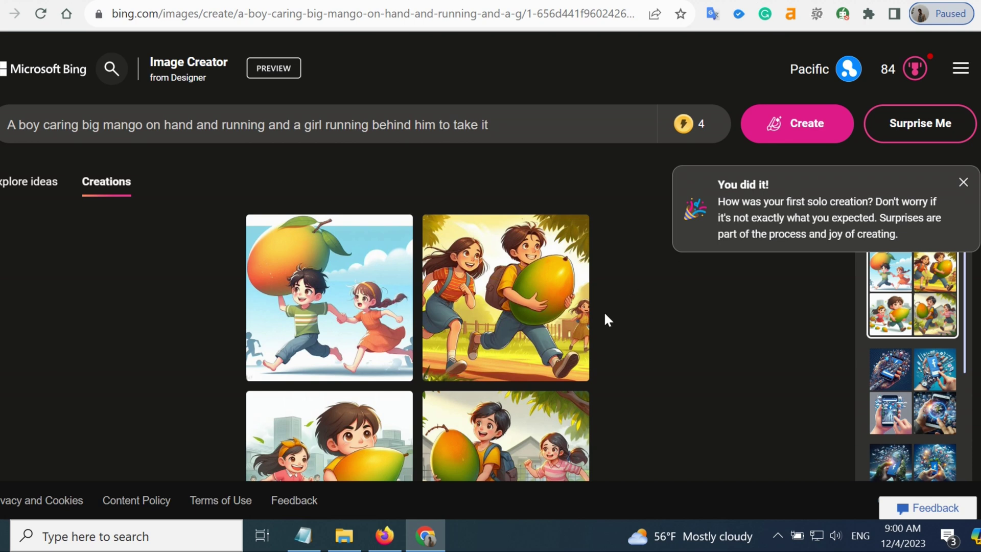
Enlarge the first mango image and browse through to the fourth generated image
left_click(327, 286)
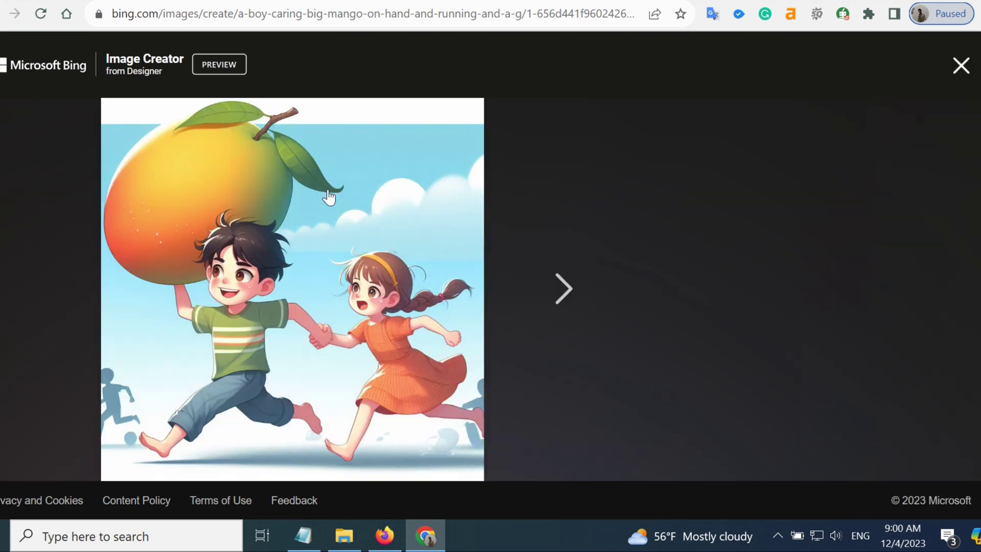
left_click(551, 298)
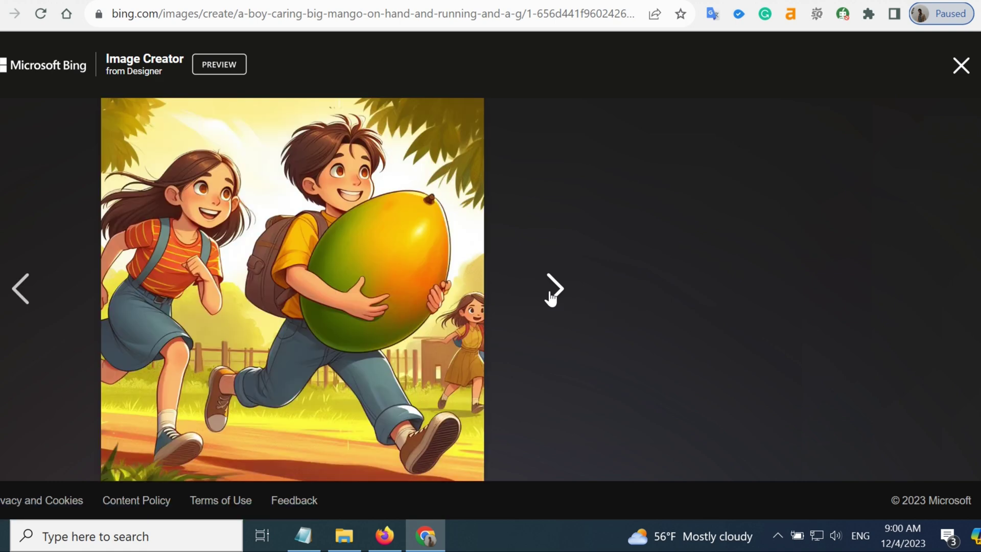
left_click(550, 298)
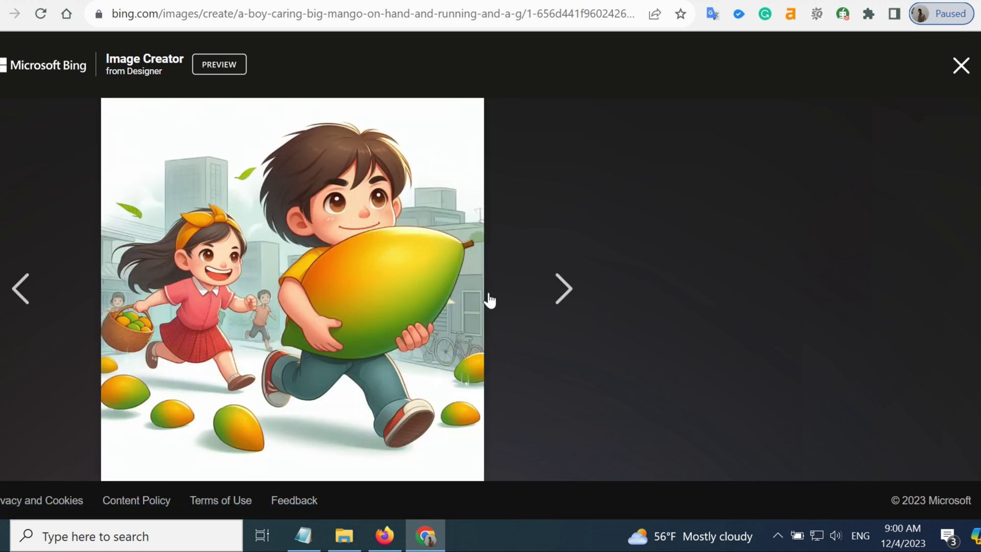
left_click(550, 298)
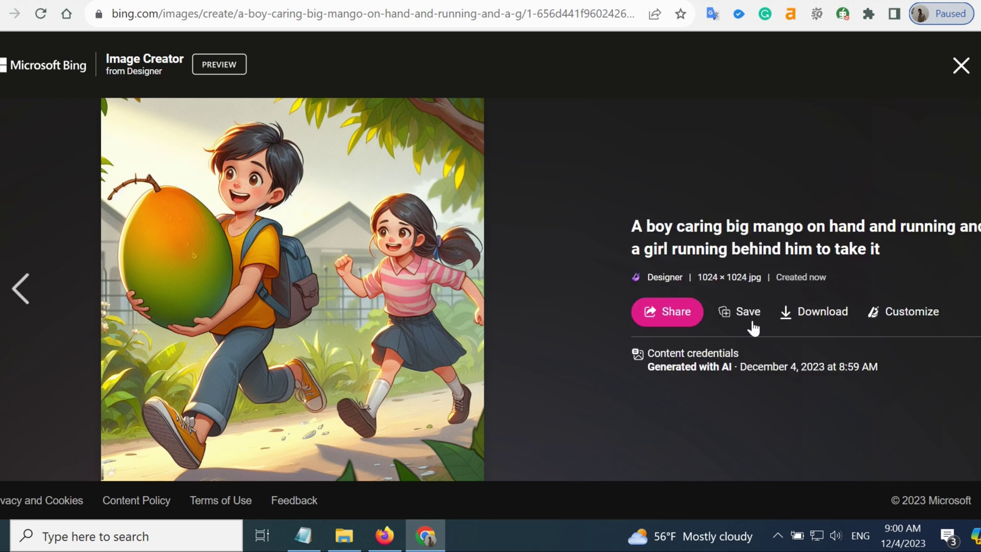
Download the enlarged mango image and clear the old mango prompt
left_click(815, 312)
key("Escape")
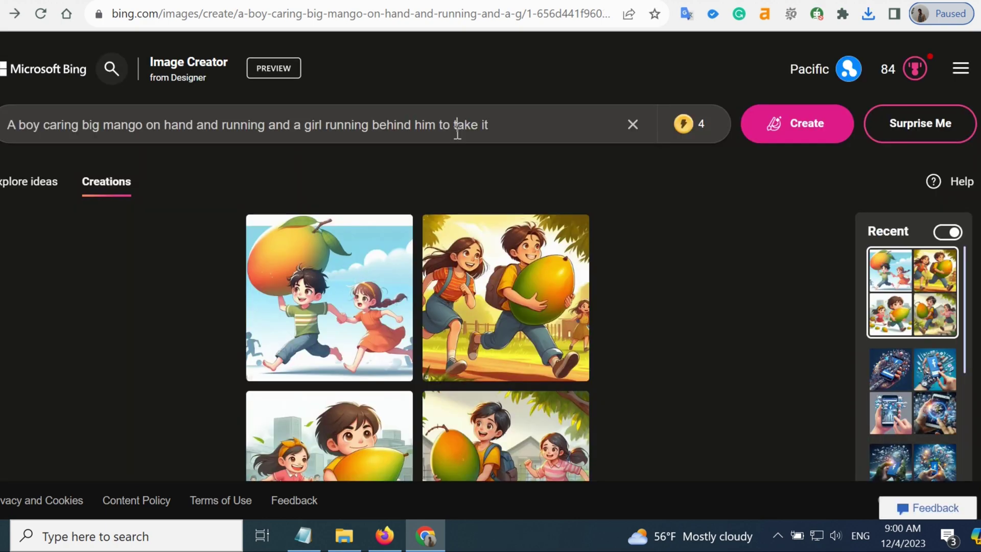
triple_click(457, 126)
key("BackSpace")
Type a new prompt about a person riding a horse followed by people running on a road
type("A peeson")
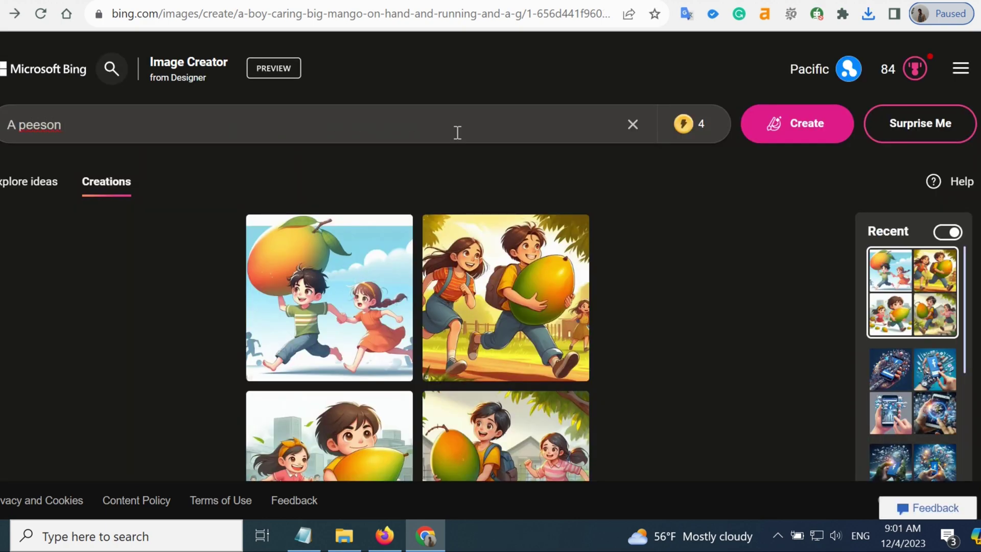
key("BackSpace")
key("BackSpace")
key("BackSpace")
key("BackSpace")
type("rson ")
type("running on ")
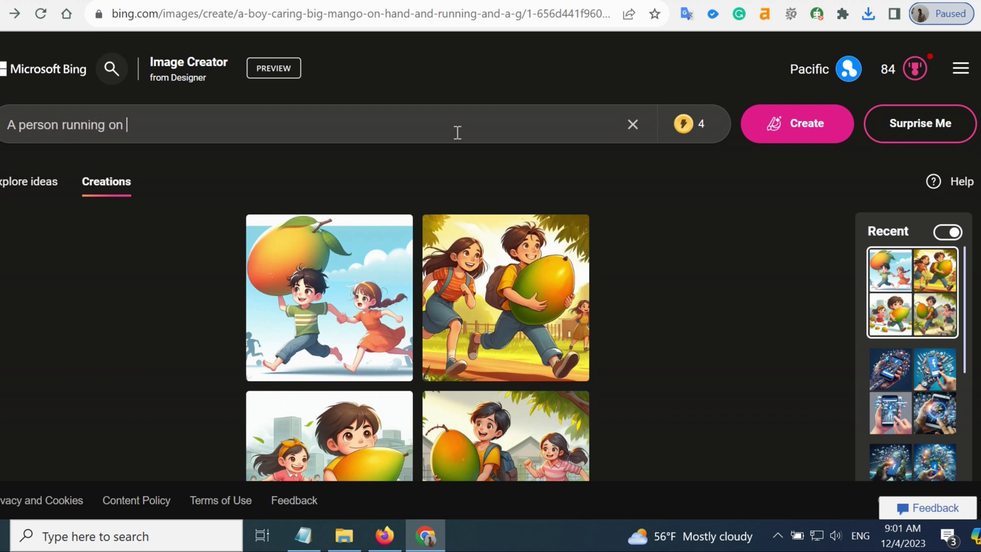
type("horse and s")
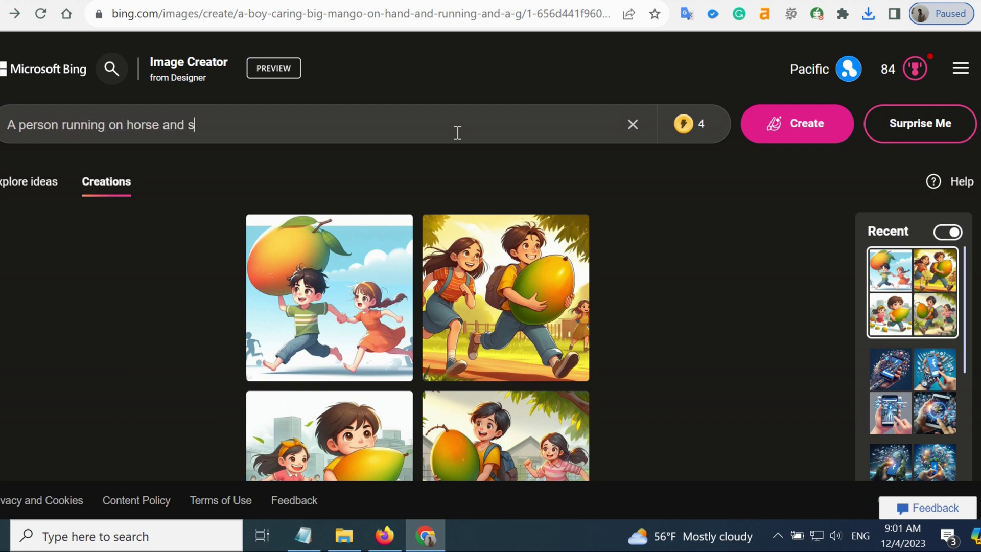
type("ome people ")
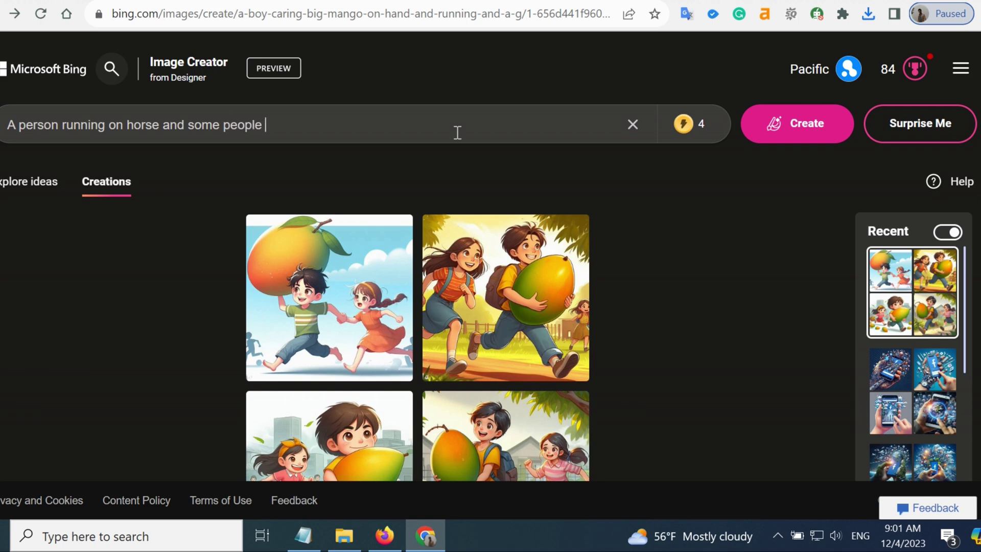
type("follow him by ru")
type("nning on r")
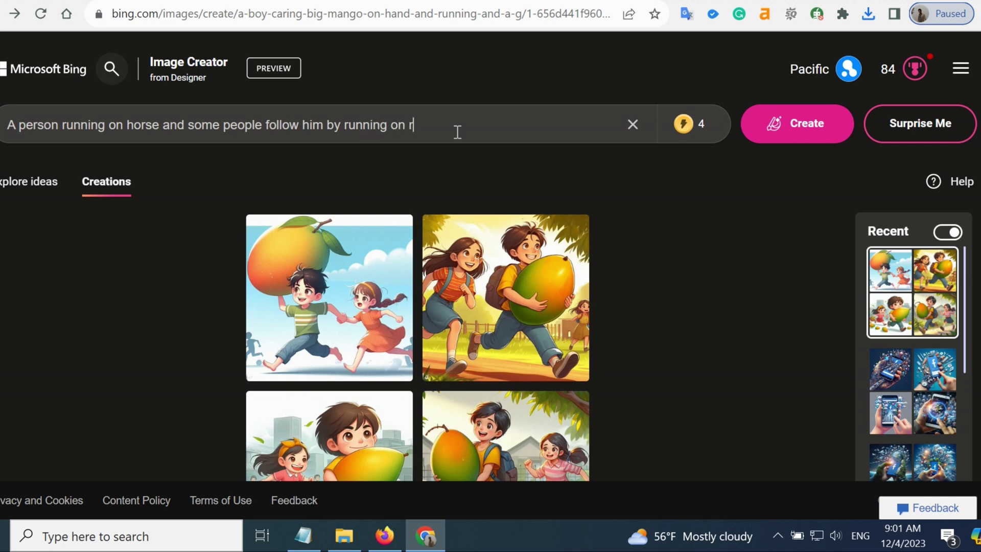
type("oad")
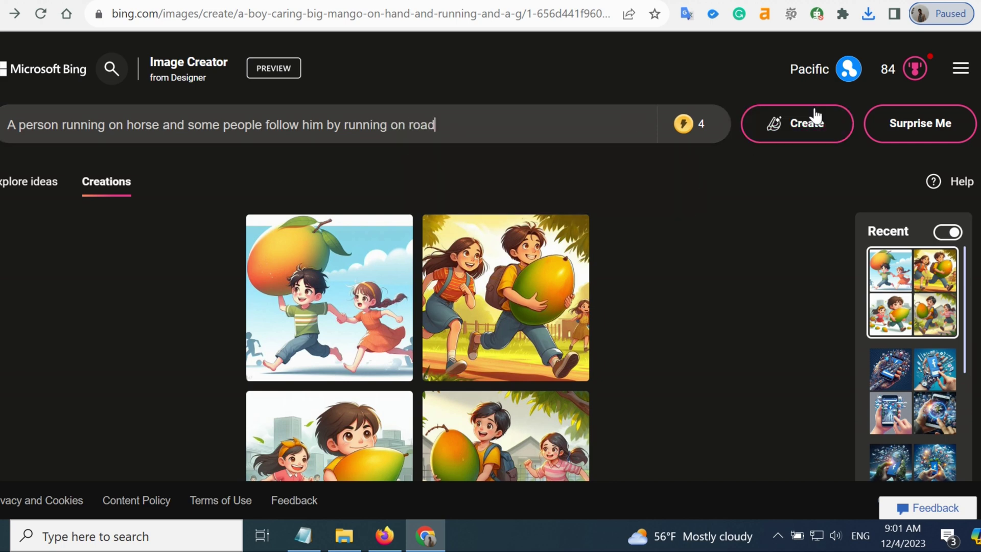
Generate the horse-rider images and browse them in the viewer, returning to the sunset version
left_click(810, 127)
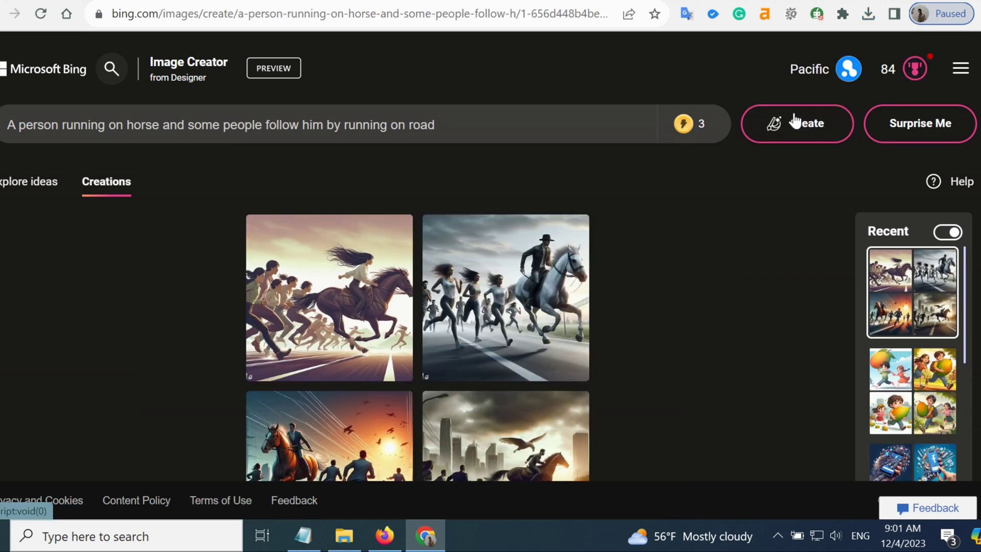
scroll(796, 223, "down", 1)
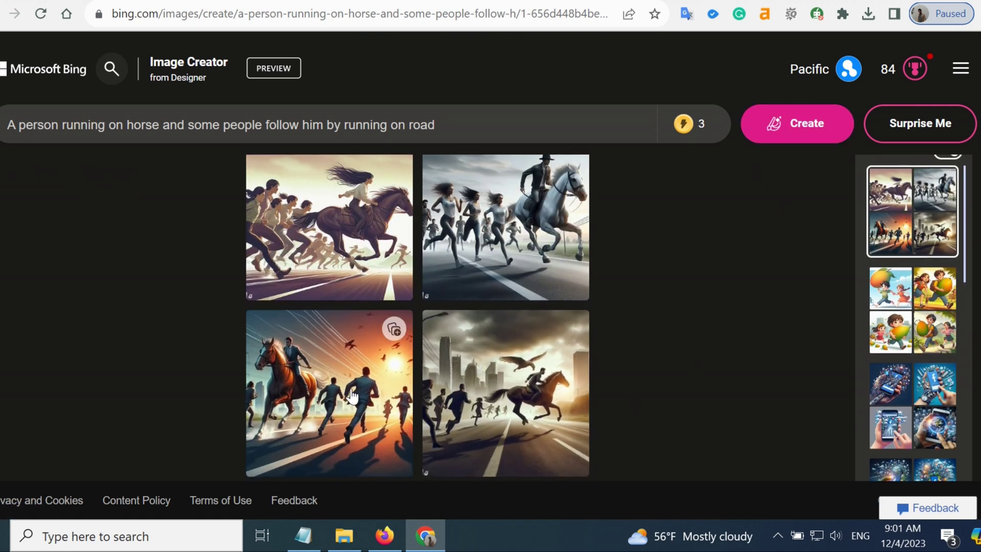
left_click(345, 230)
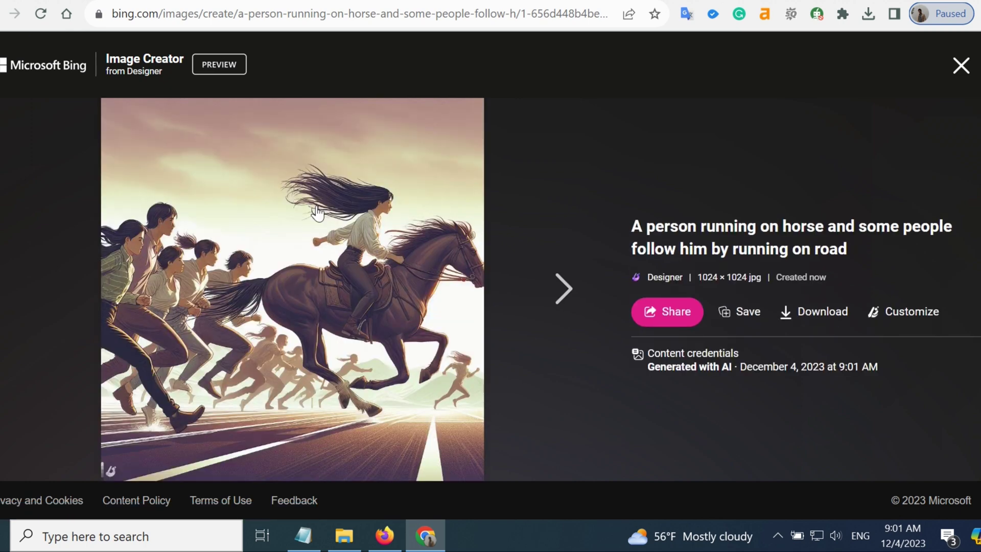
left_click(556, 292)
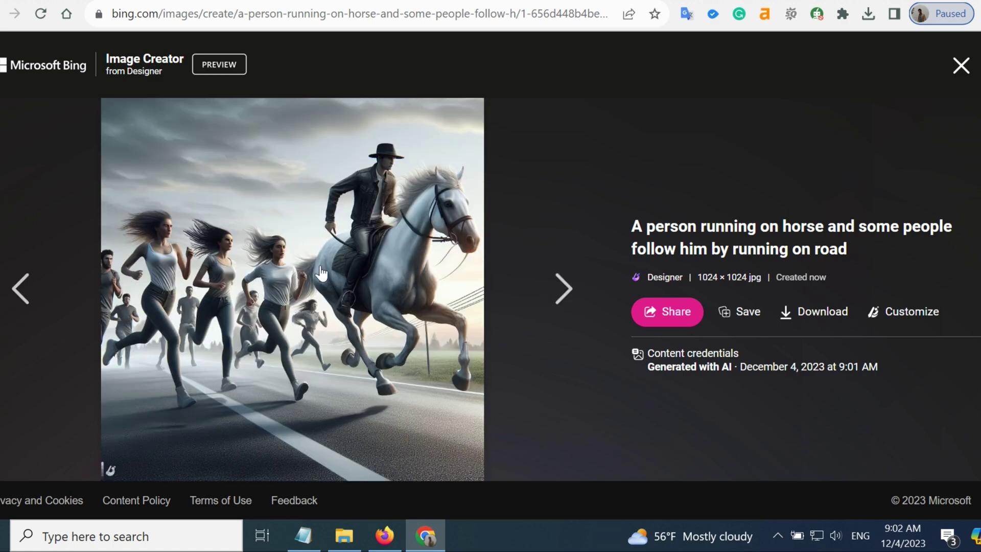
left_click(556, 290)
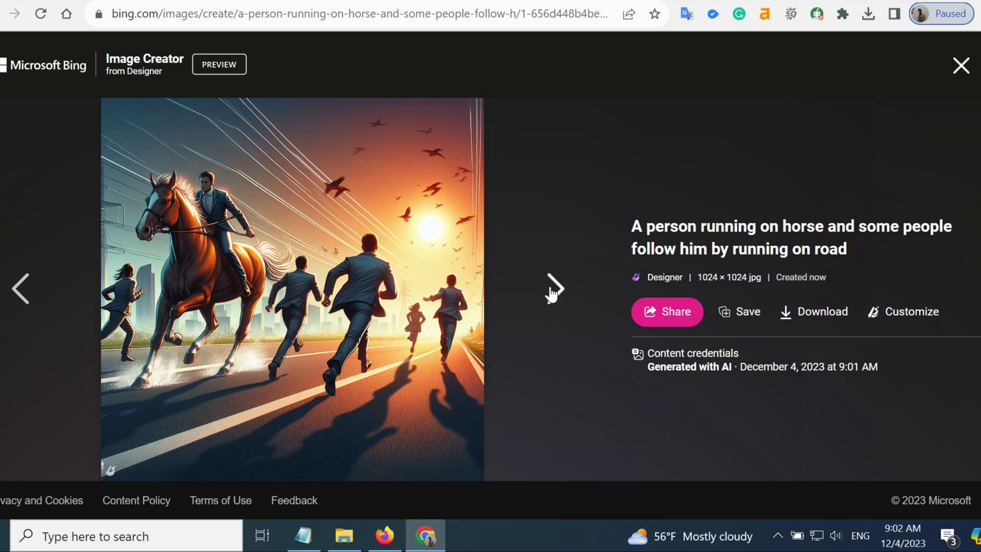
left_click(553, 291)
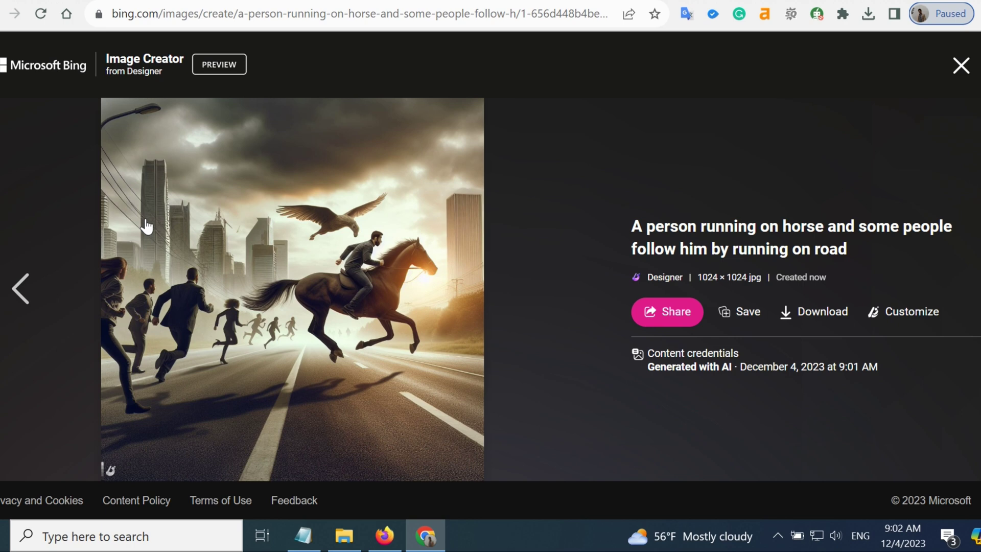
left_click(26, 289)
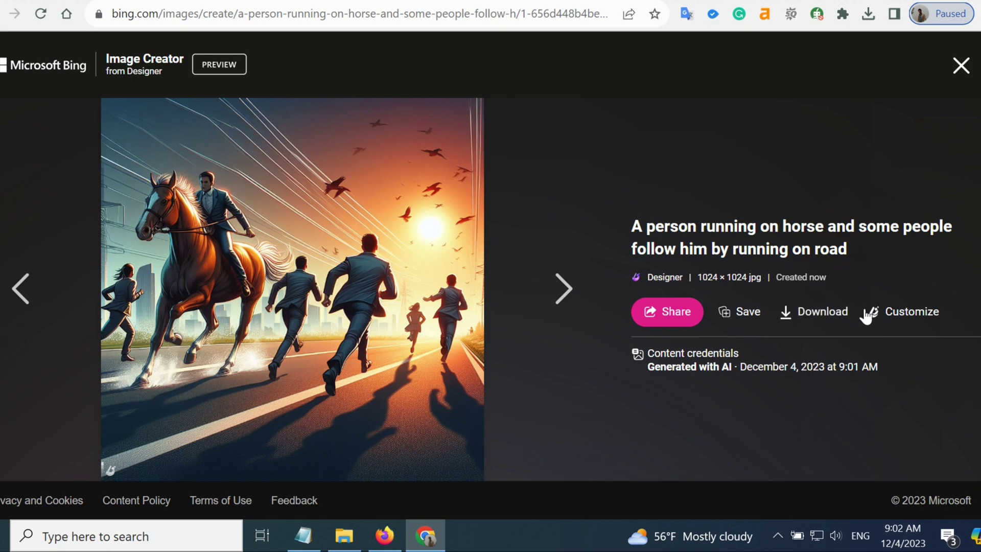
Download the sunset horse-rider image and return to the four results
left_click(814, 318)
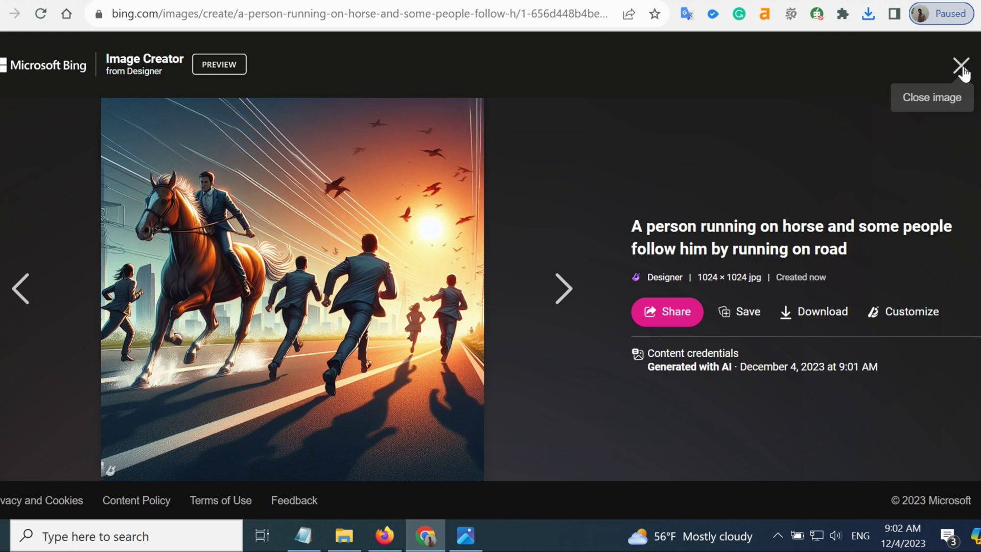
left_click(960, 66)
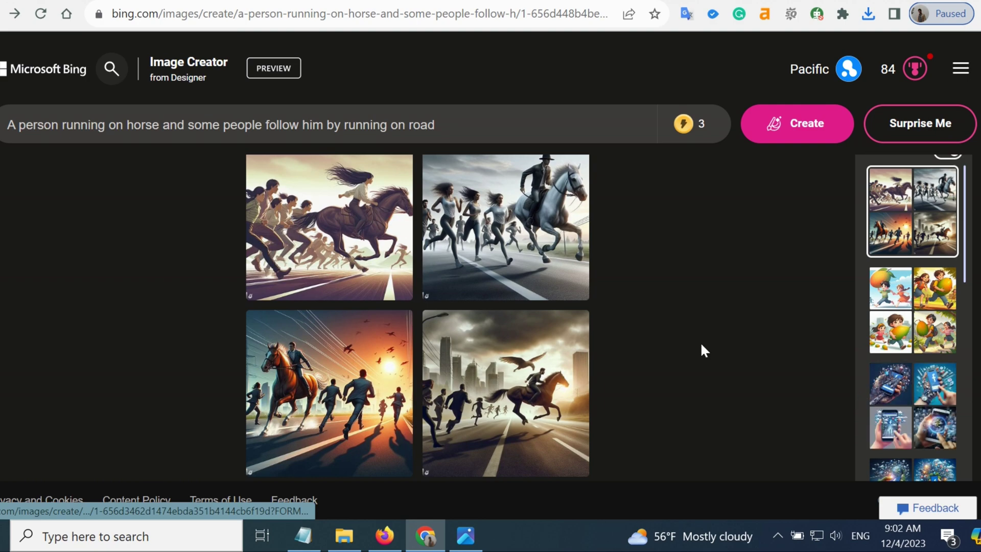
scroll(701, 345, "up", 1)
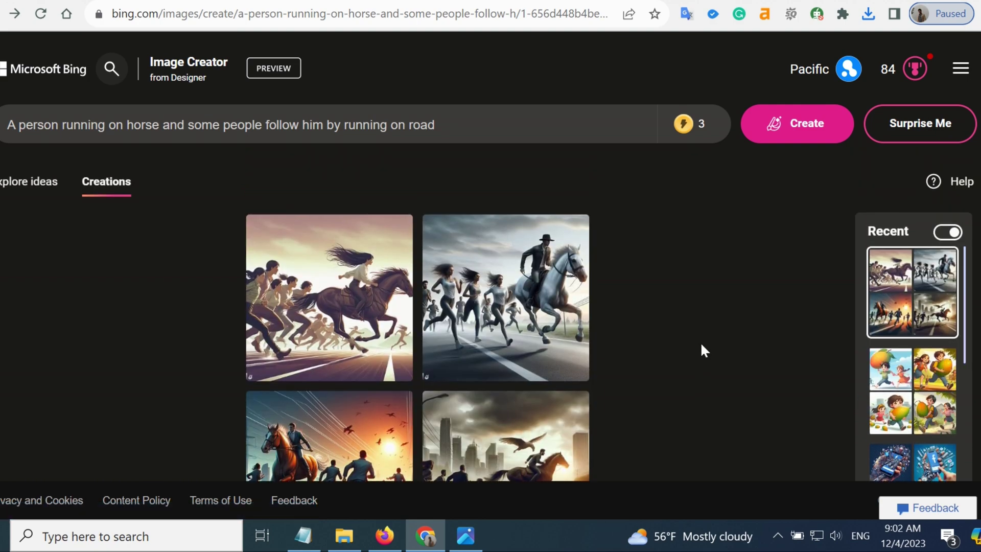
scroll(700, 346, "down", 3)
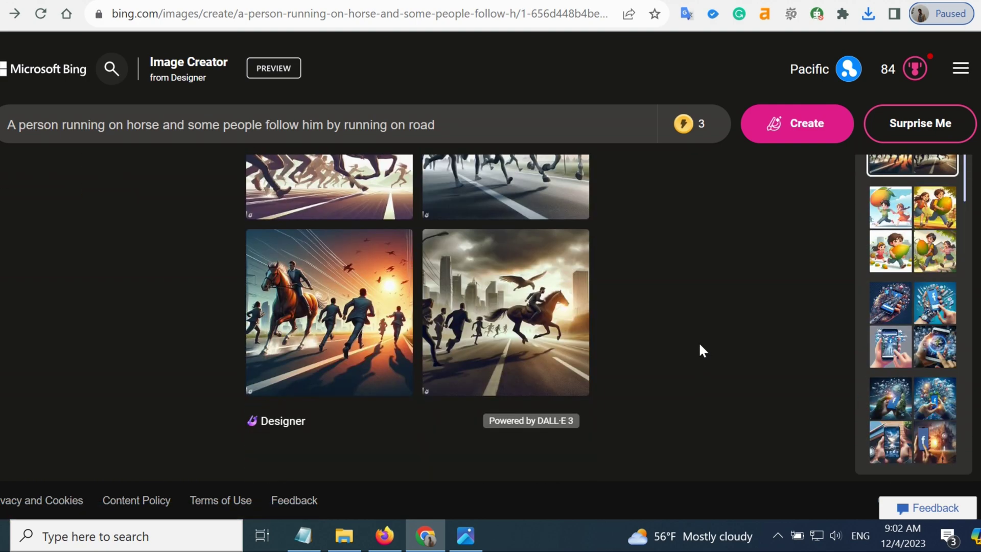